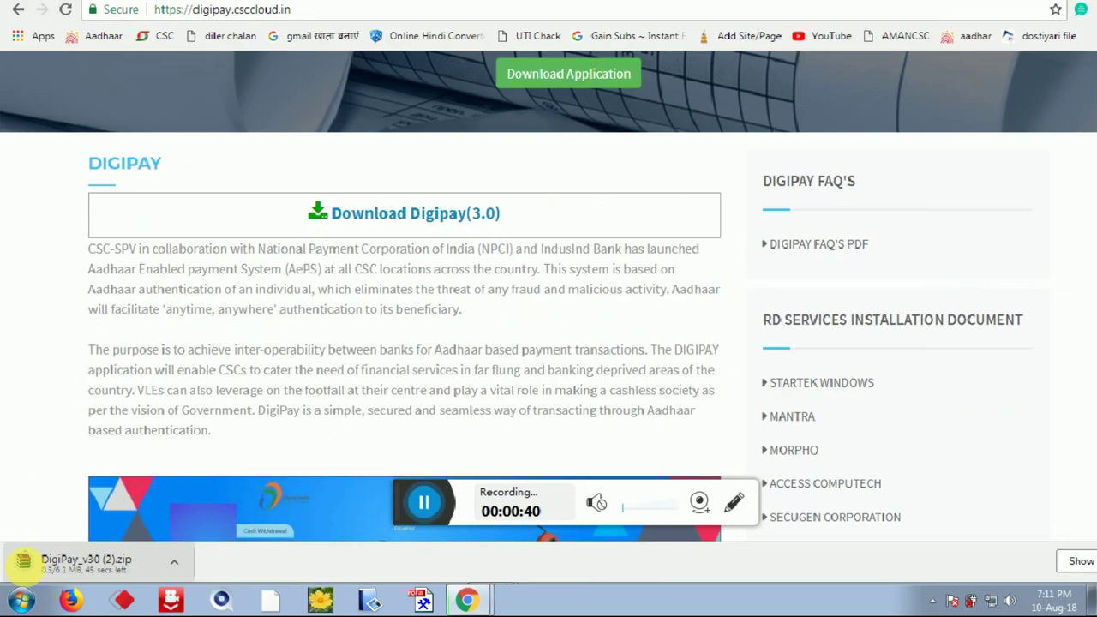
# - Show the downloaded DigiPay_v30 (2).zip in its folder from the browser's full download list
pyautogui.scroll(-5, 938, 338)
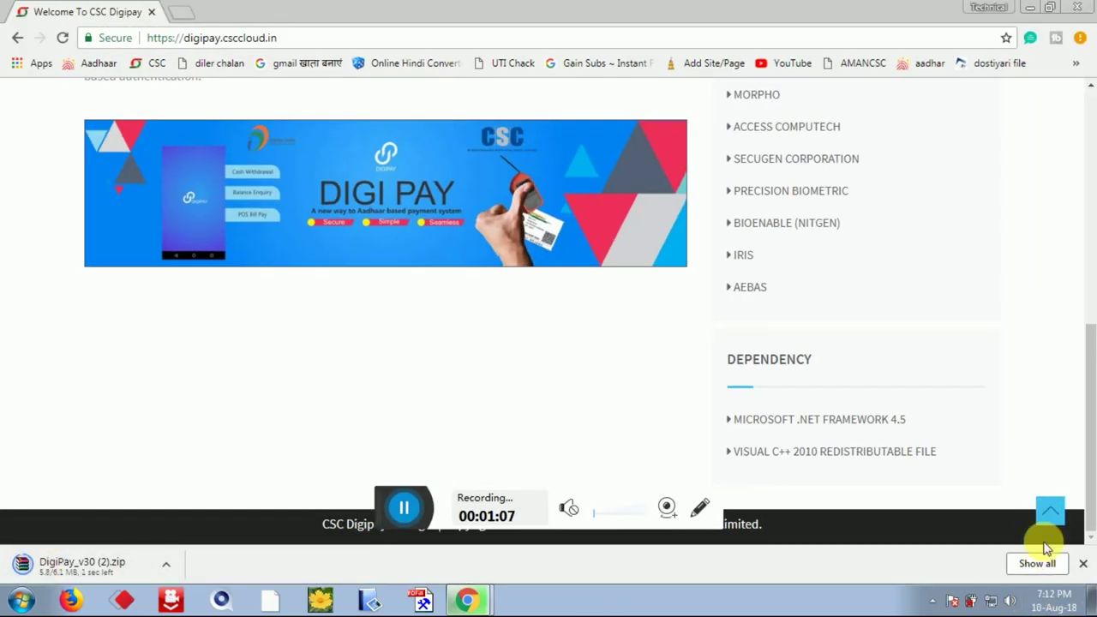
pyautogui.click(1039, 561)
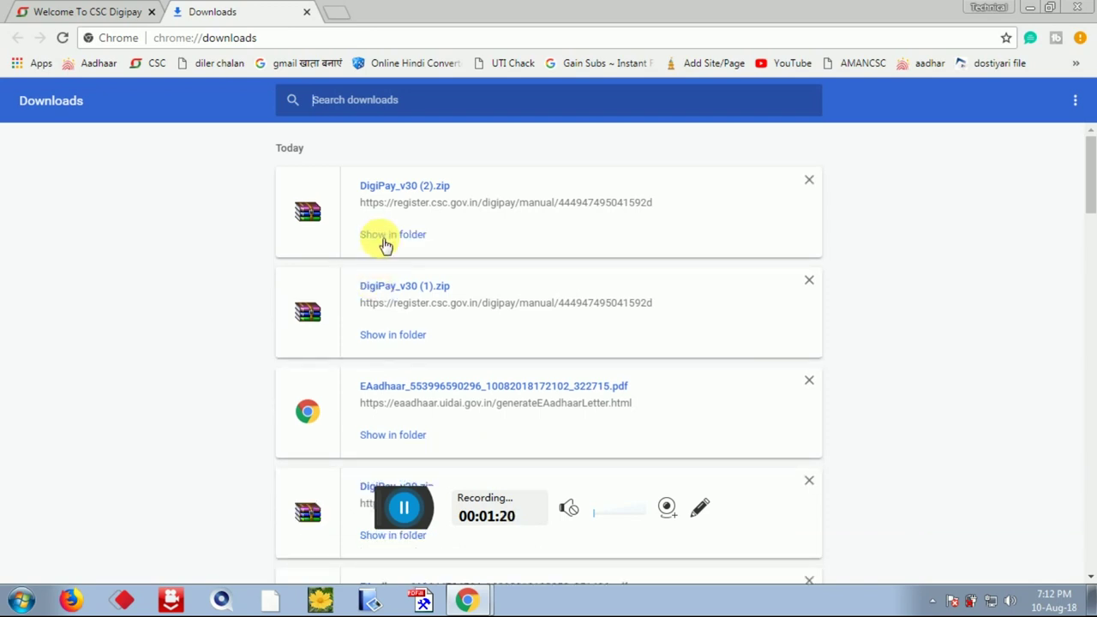
pyautogui.click(385, 240)
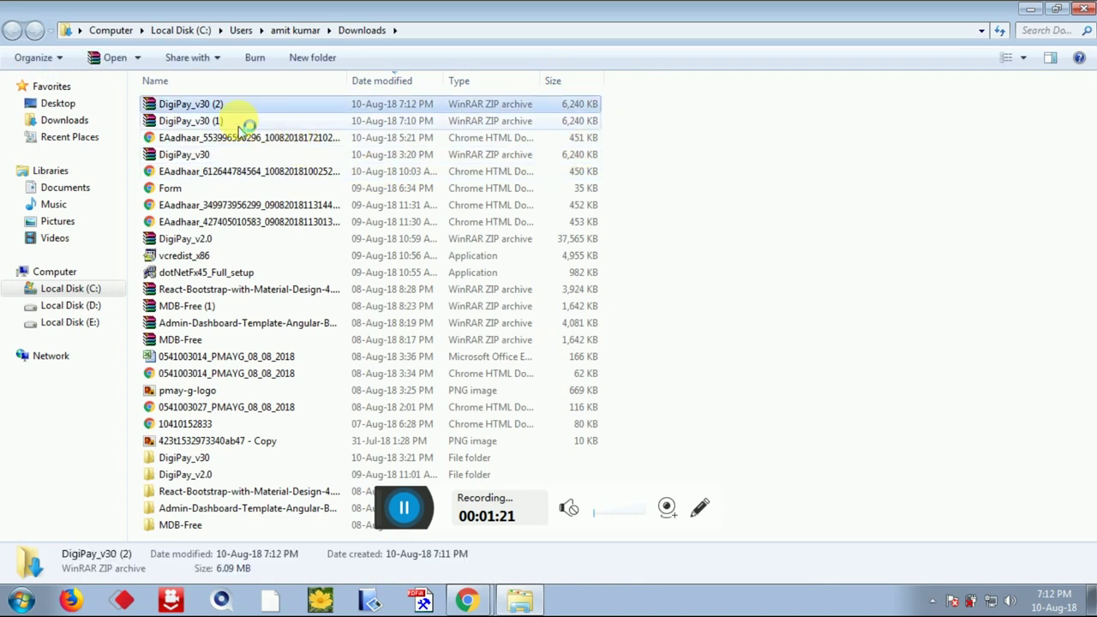
# - Extract the DigiPay_v30 (2) archive to the default DigiPay_v30 (2) folder in Downloads and select the extracted folder
pyautogui.click(217, 107)
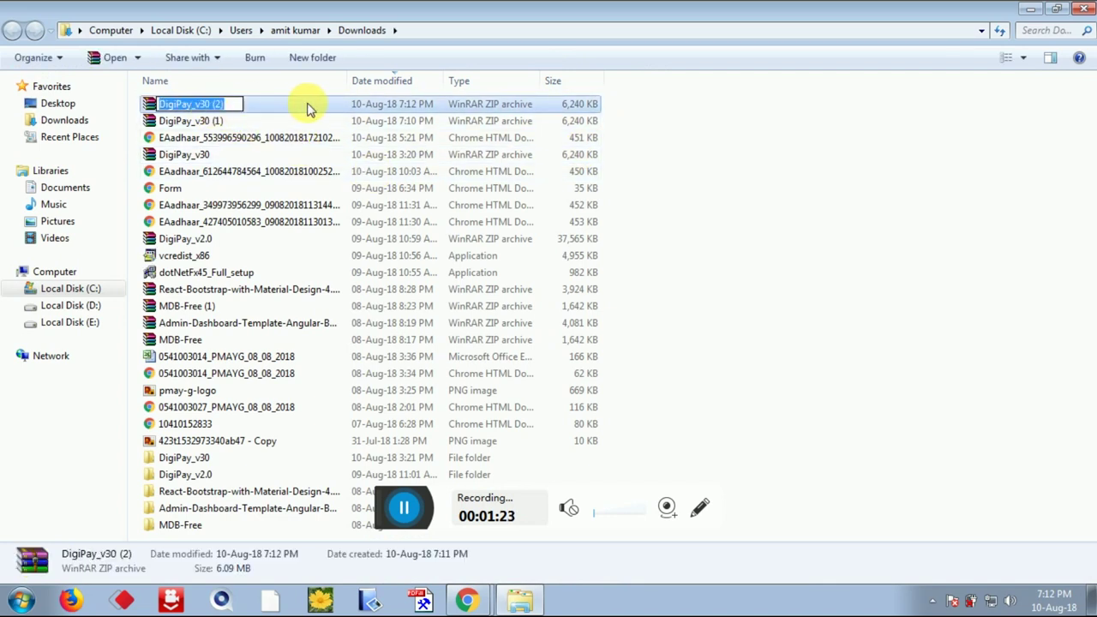
pyautogui.click(735, 139)
pyautogui.click(240, 107)
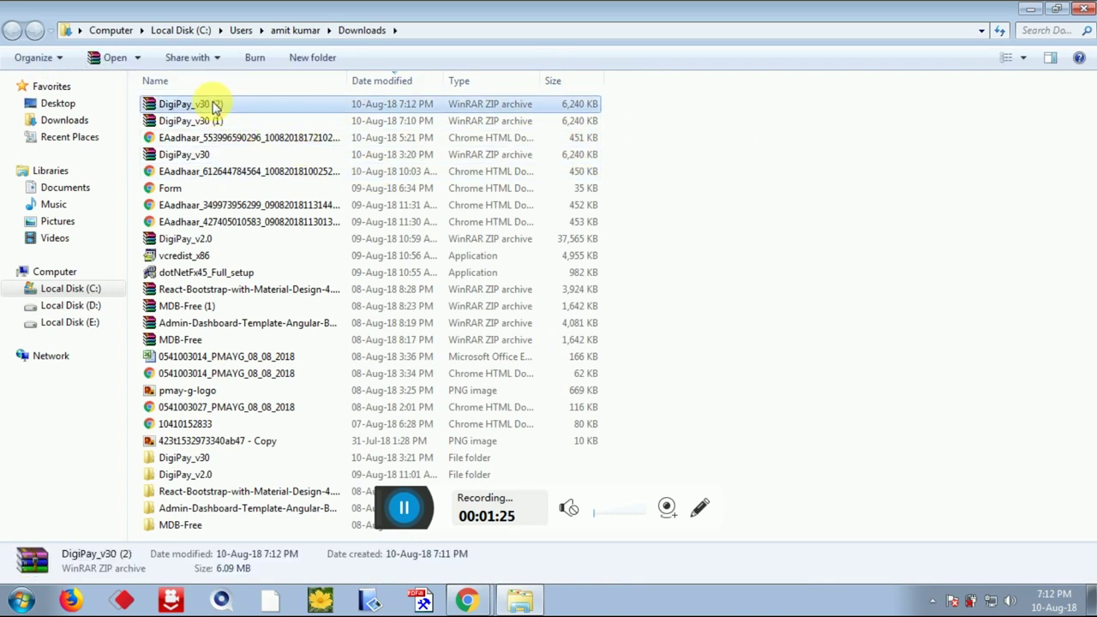
pyautogui.rightClick(223, 112)
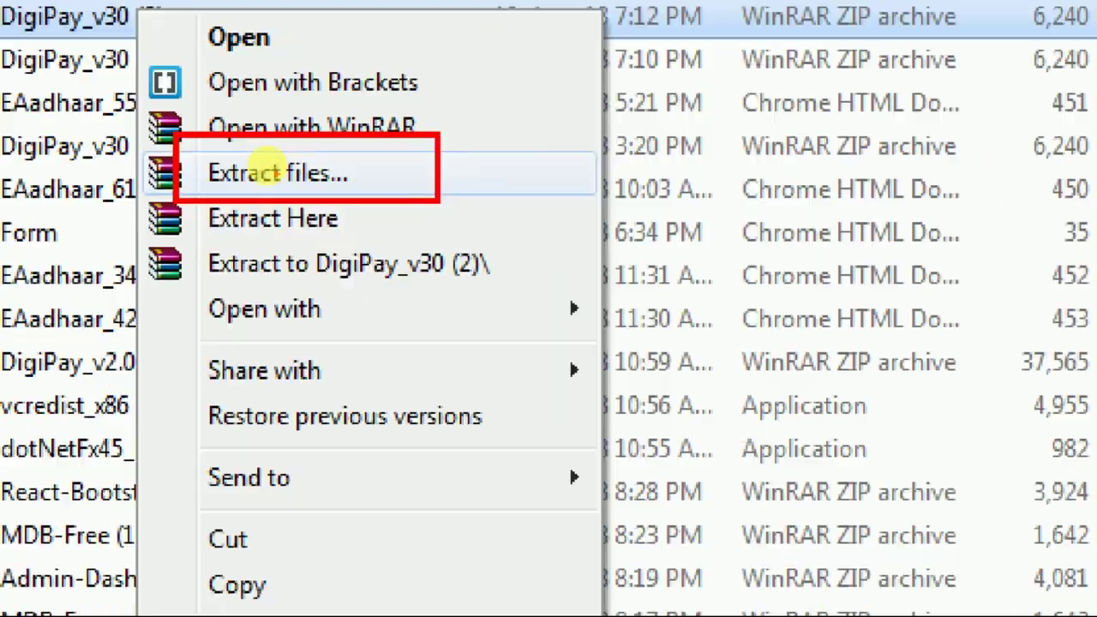
pyautogui.click(274, 179)
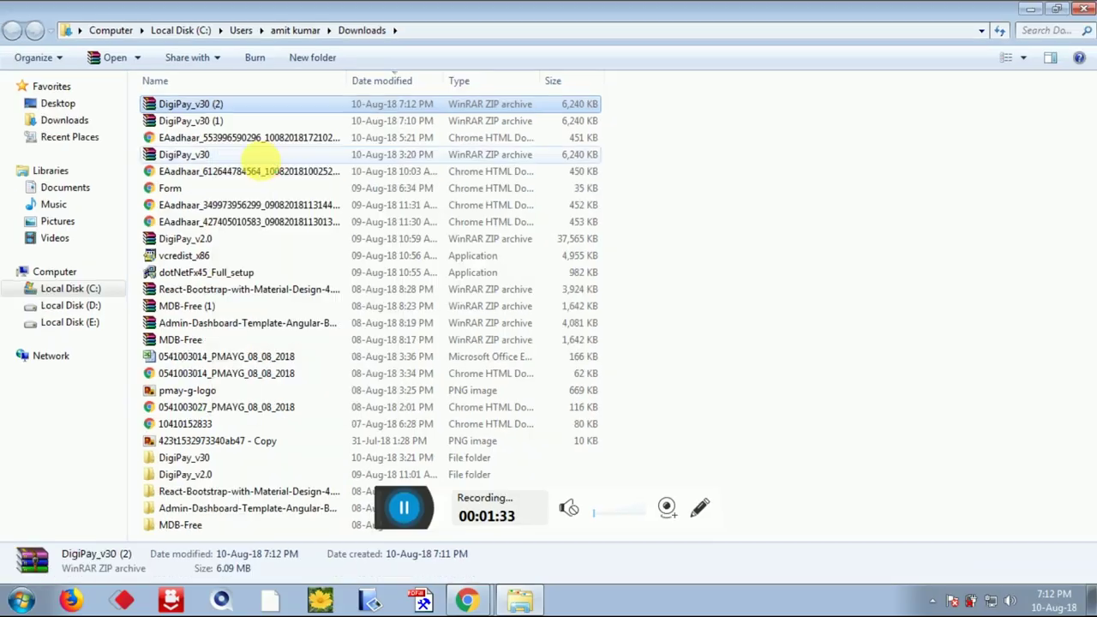
pyautogui.rightClick(215, 104)
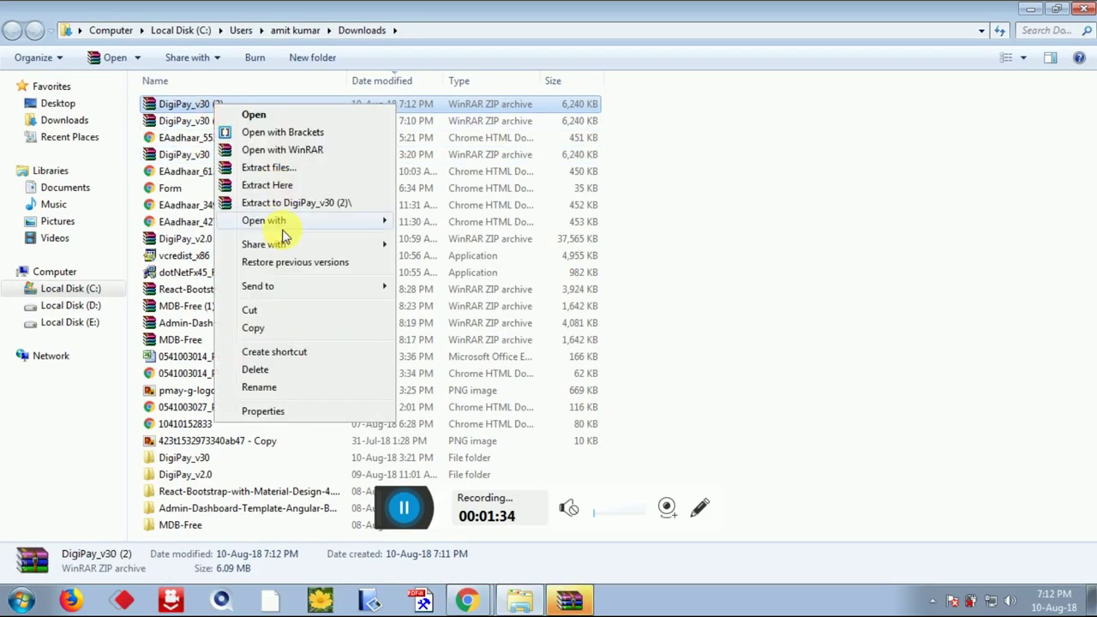
pyautogui.click(294, 177)
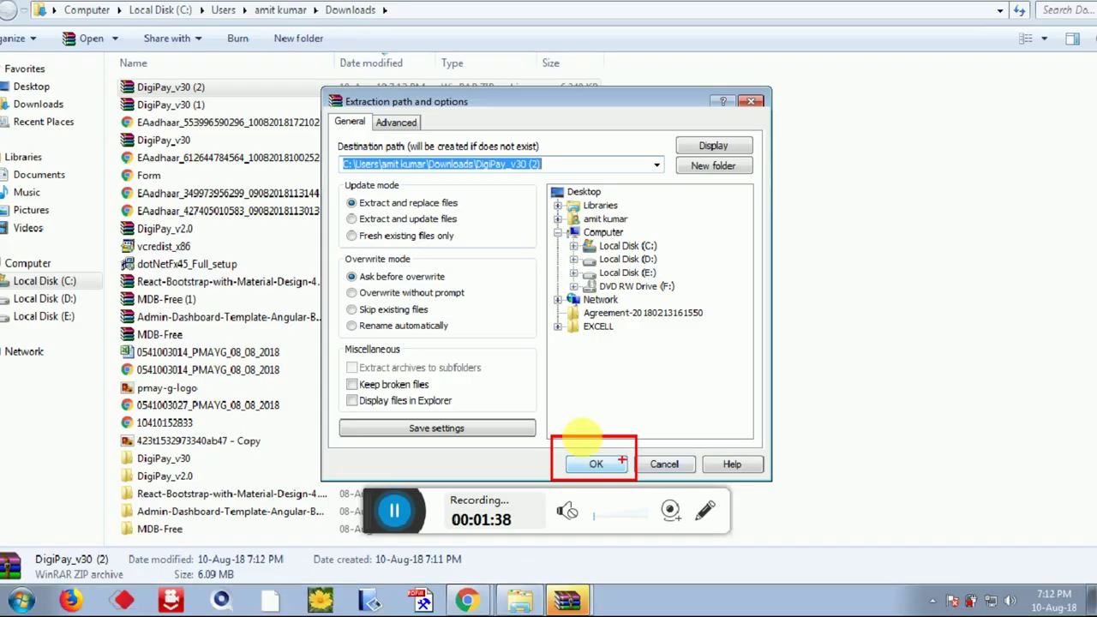
pyautogui.click(592, 462)
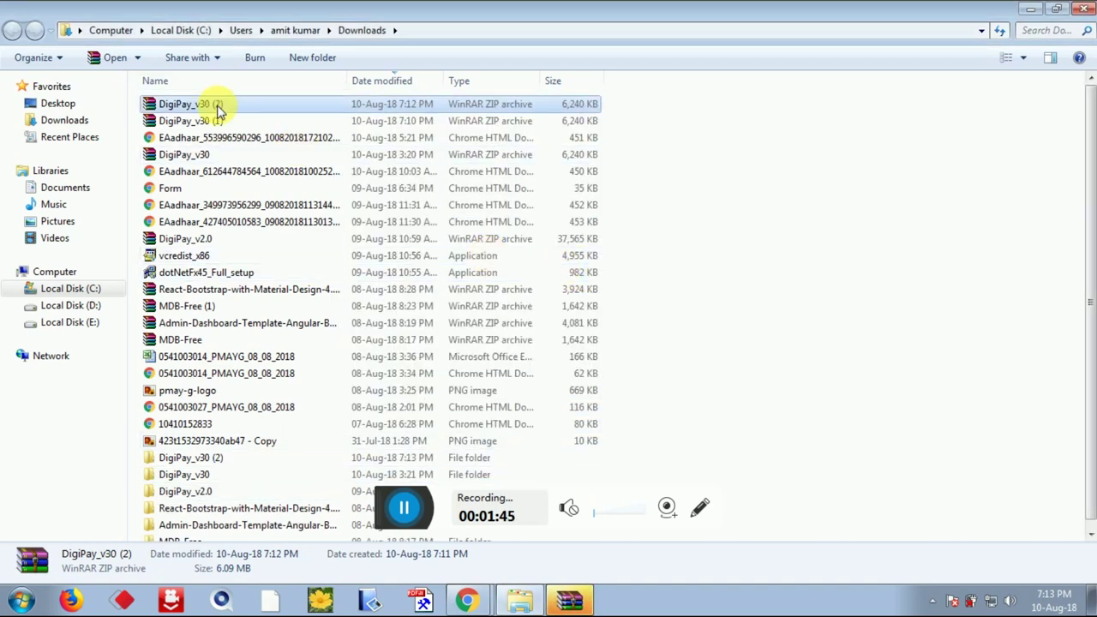
pyautogui.scroll(-1, 801, 257)
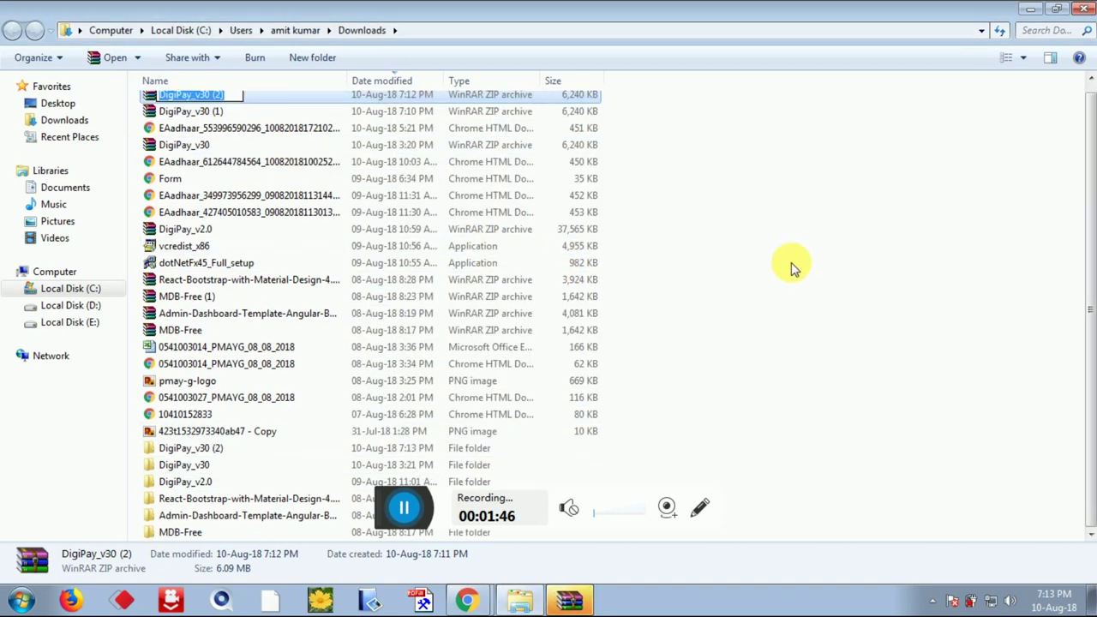
pyautogui.click(212, 454)
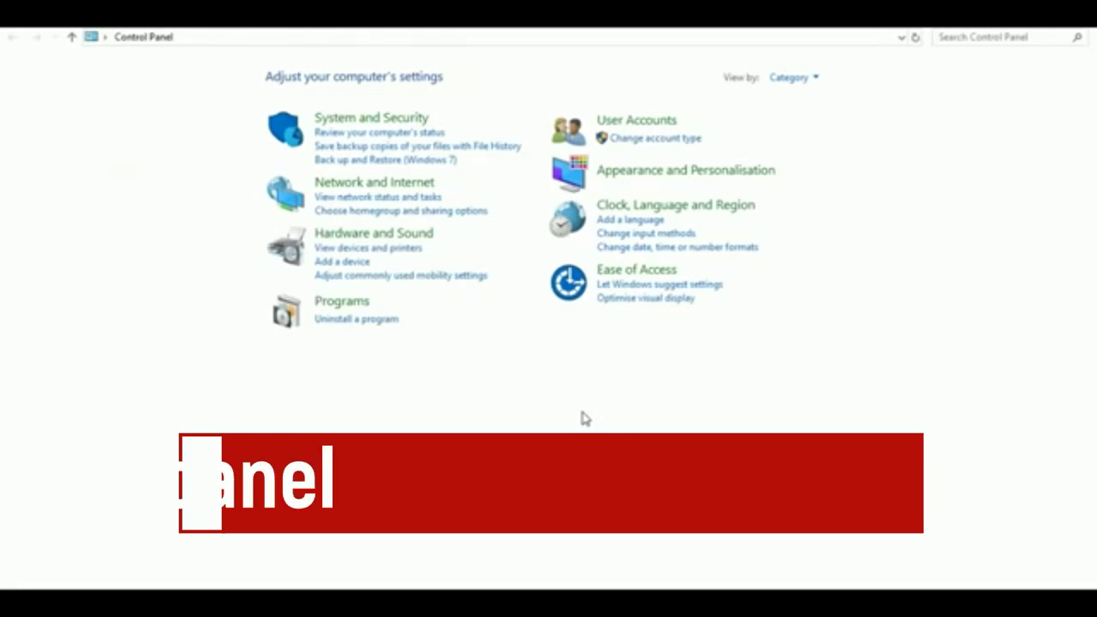
# - Uninstall the existing DIGIPAY program from the computer's installed programs
pyautogui.click(335, 321)
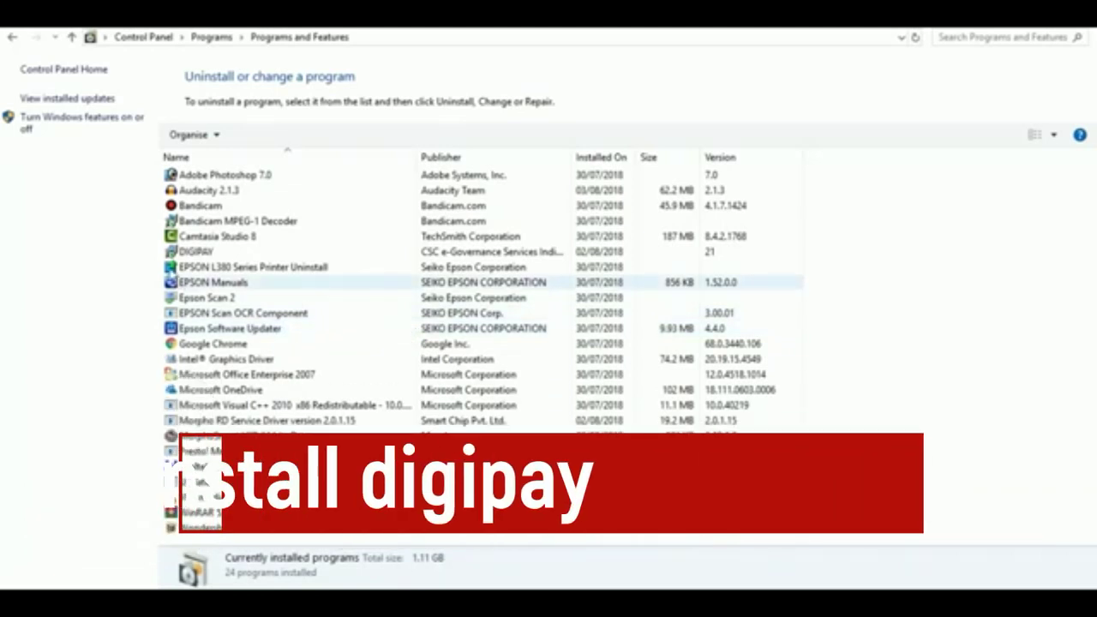
pyautogui.click(196, 254)
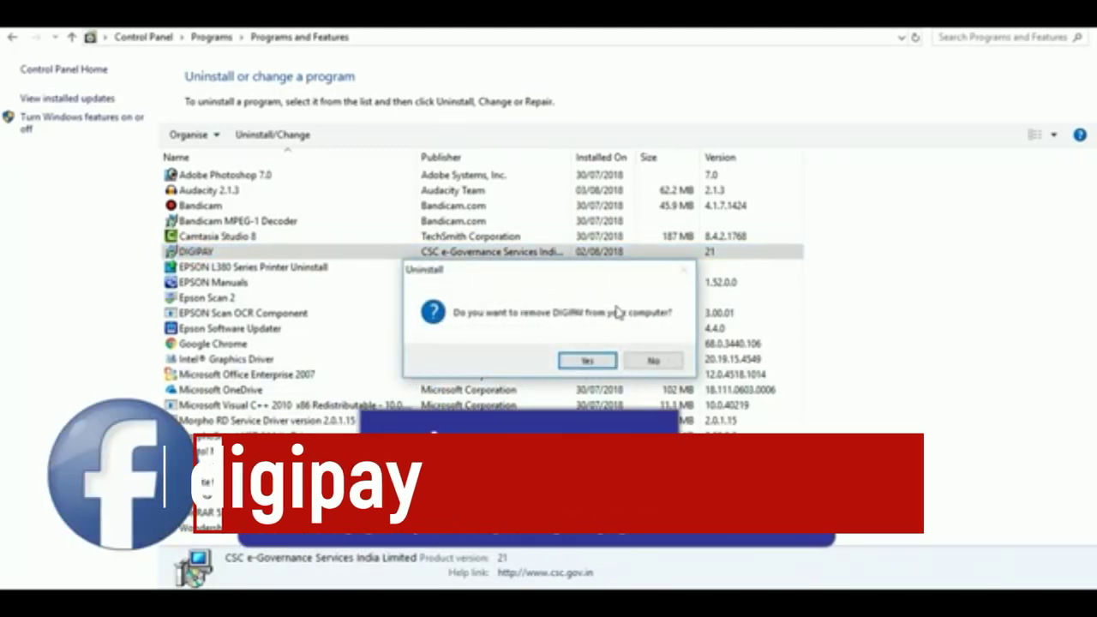
pyautogui.click(588, 360)
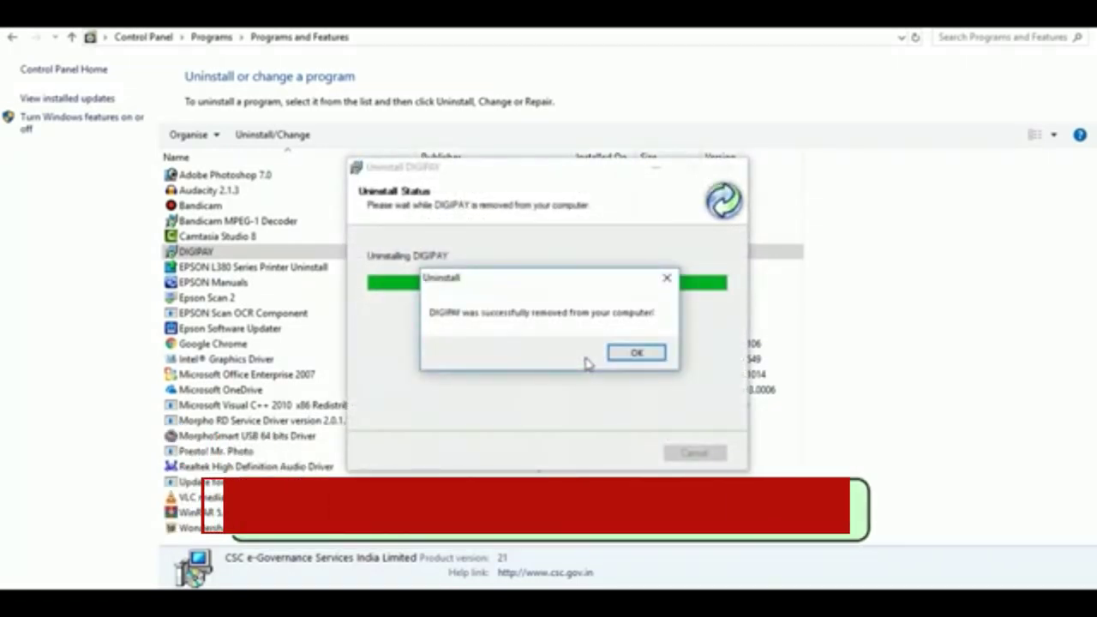
pyautogui.click(633, 349)
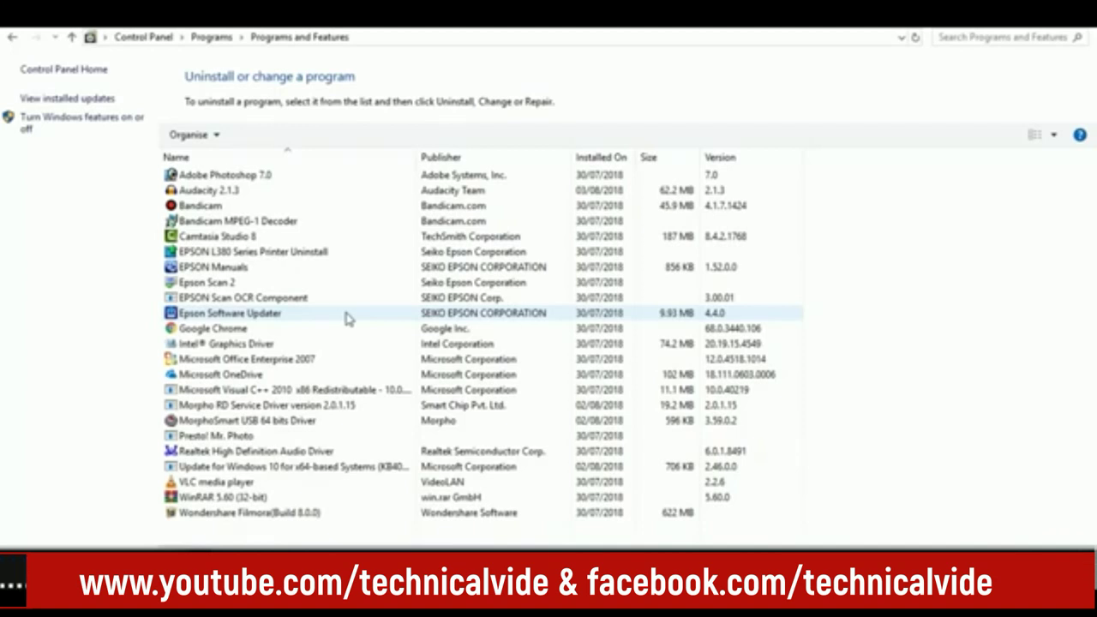
# - Delete the "CSC e-Governance Services India Limited" folder from Local Disk (C:)
pyautogui.press('super+e')
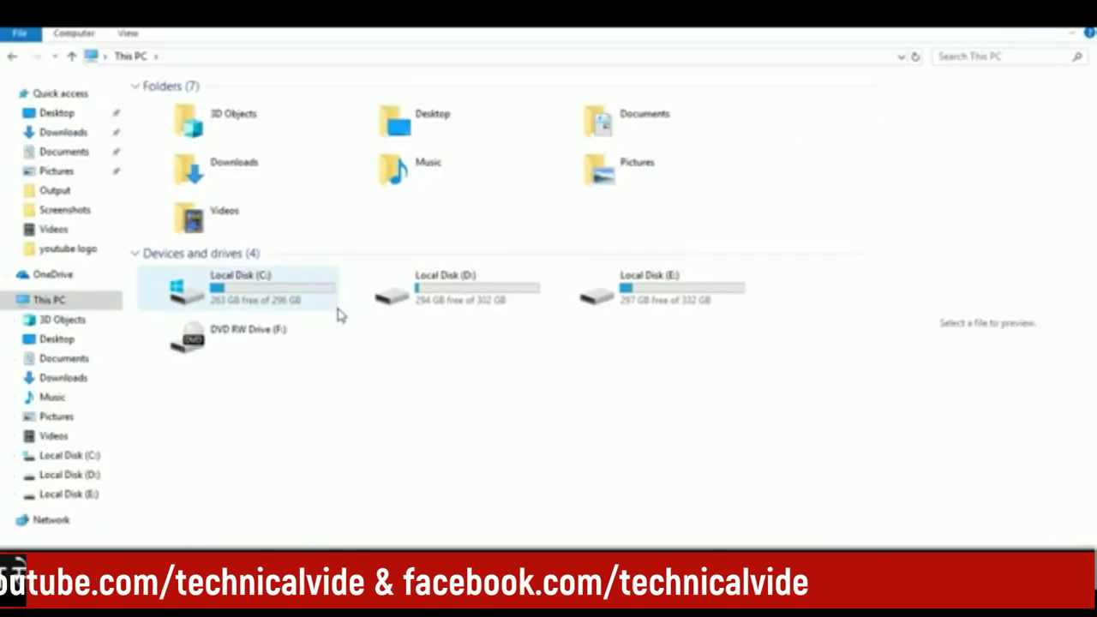
pyautogui.doubleClick(283, 296)
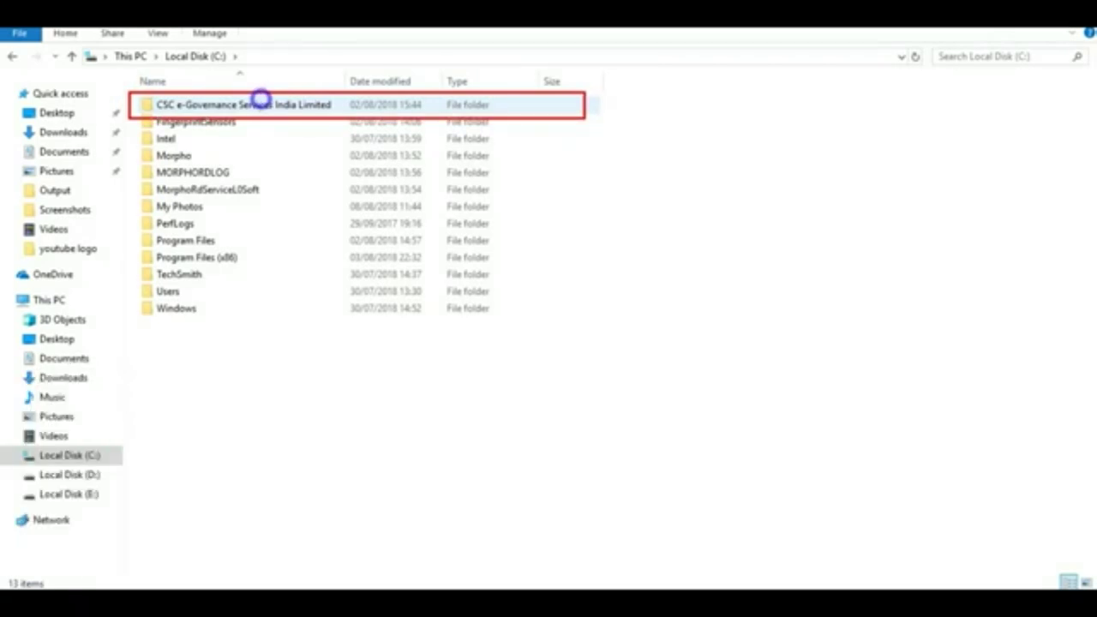
pyautogui.rightClick(196, 108)
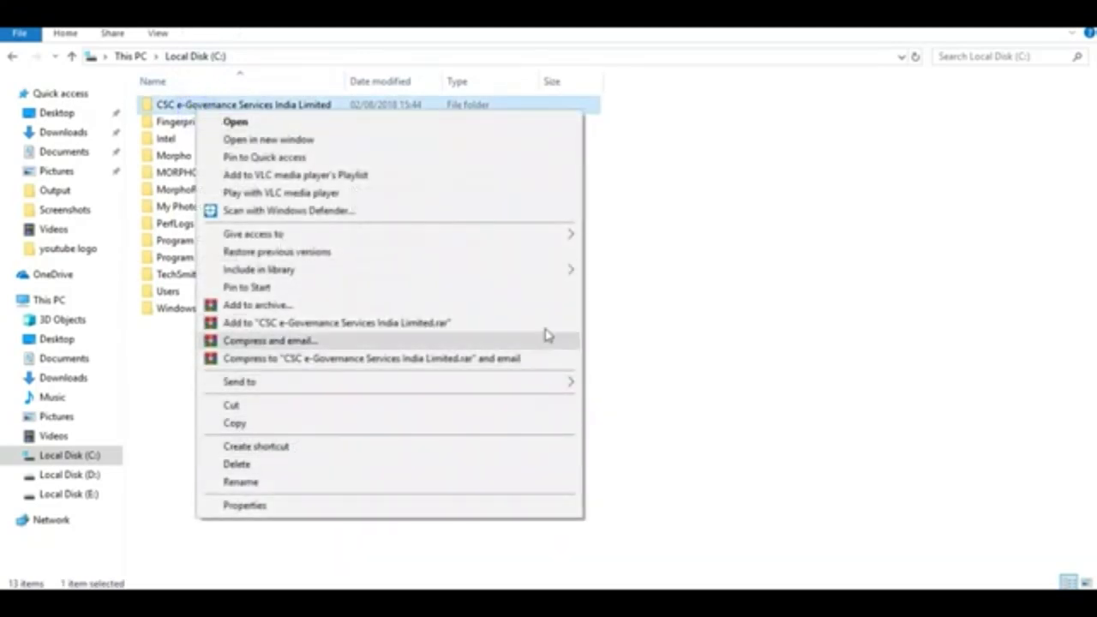
pyautogui.click(771, 277)
pyautogui.click(295, 110)
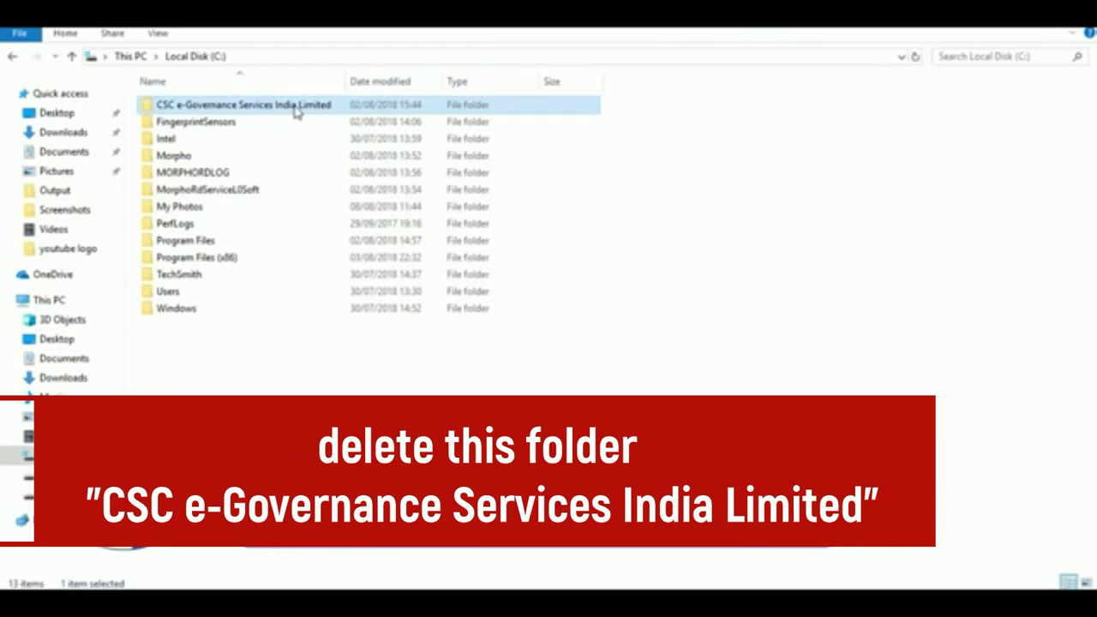
pyautogui.press('Delete')
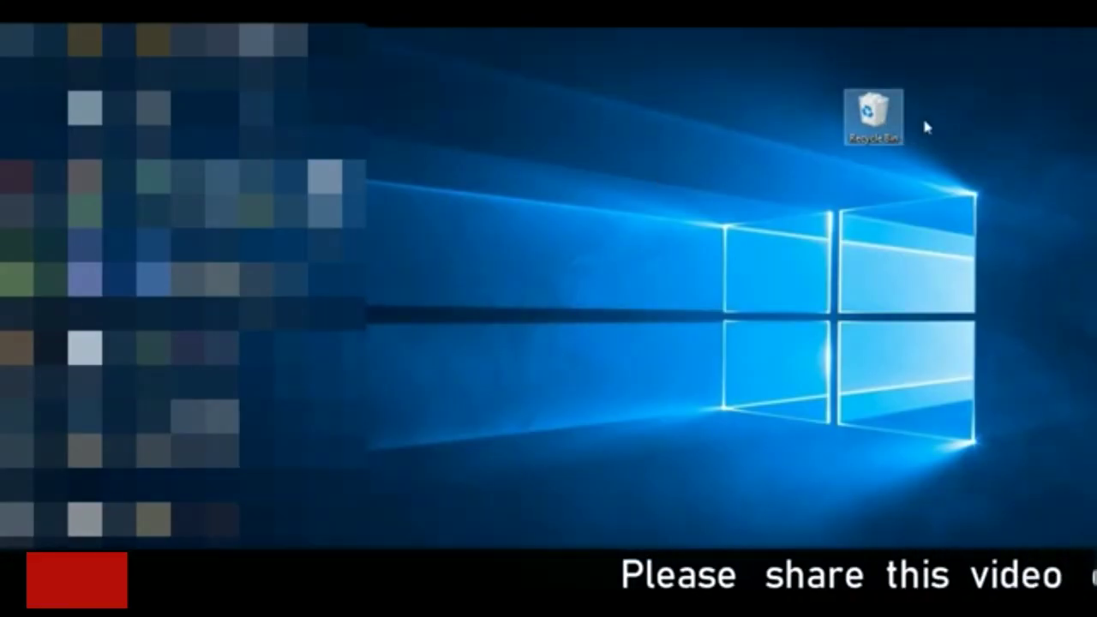
# - Empty the Recycle Bin to permanently remove the deleted CSC e-Governance Services India Limited folder
pyautogui.rightClick(877, 122)
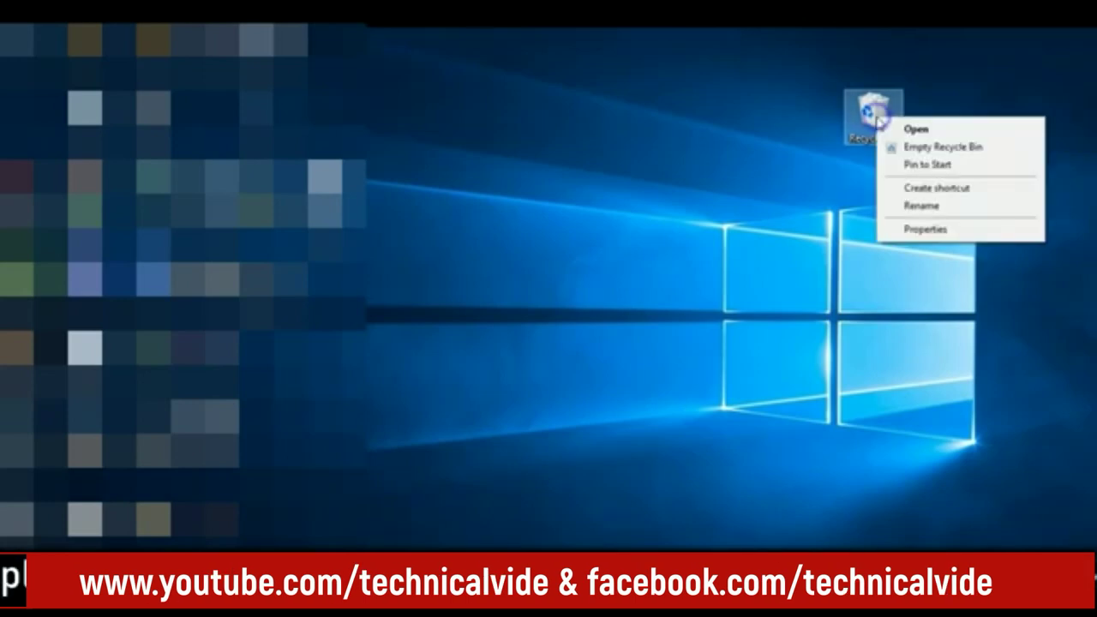
pyautogui.click(920, 150)
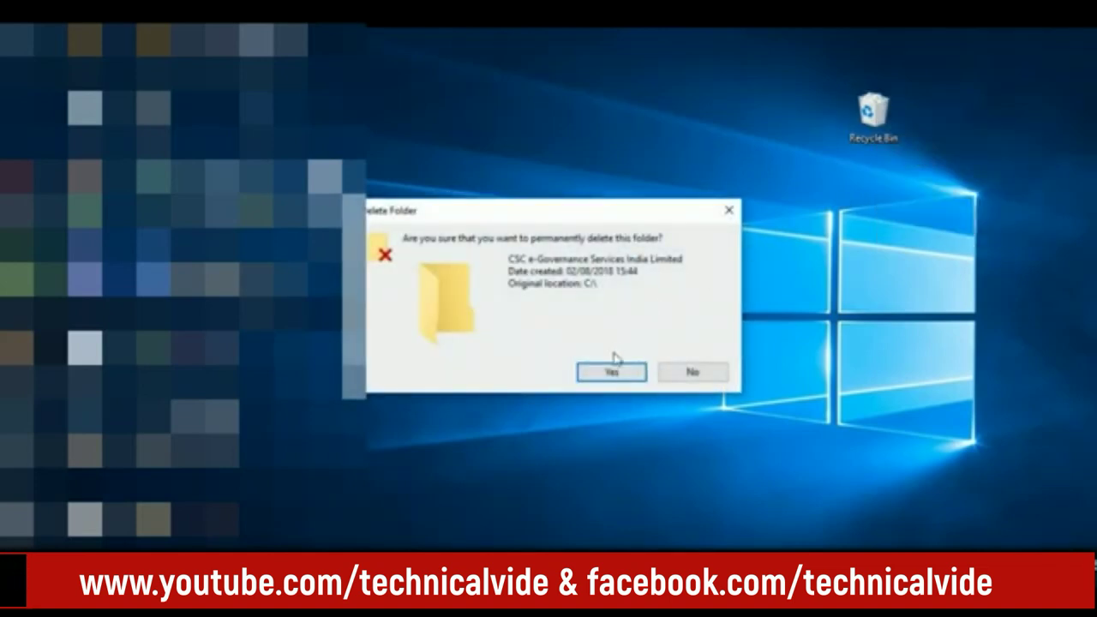
pyautogui.click(610, 373)
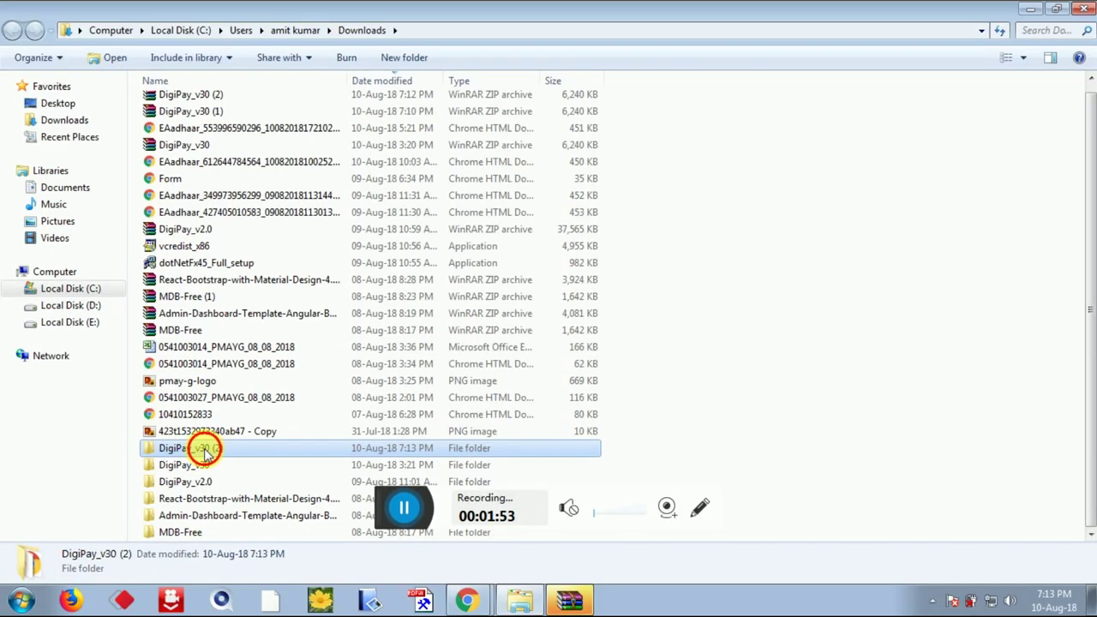
# - Open the extracted DigiPay folder and run its setup application as administrator
pyautogui.doubleClick(203, 448)
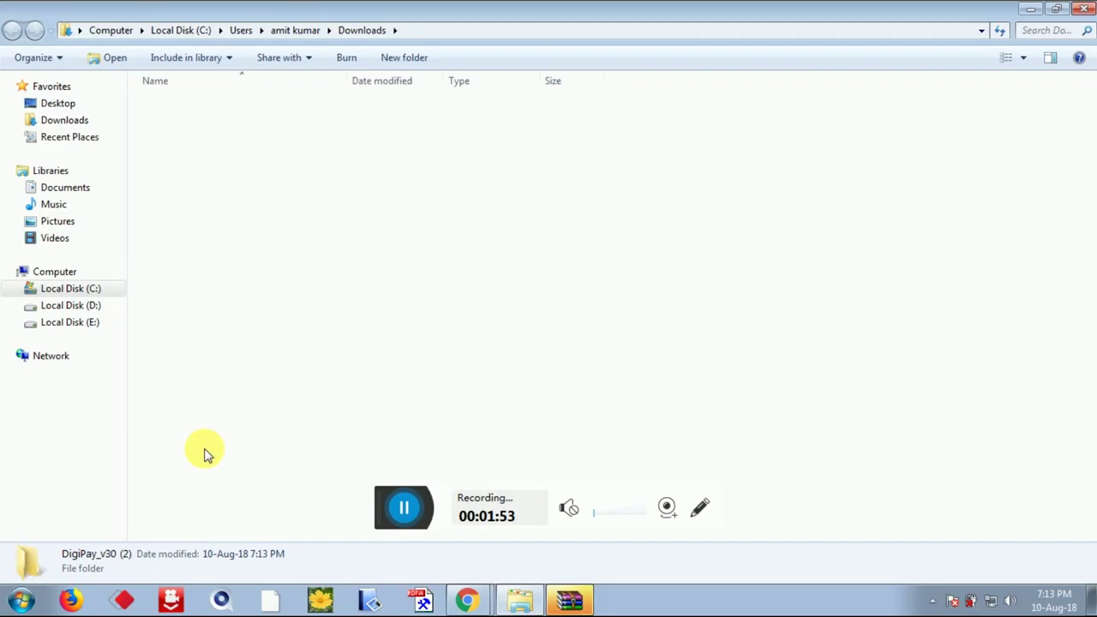
pyautogui.click(167, 191)
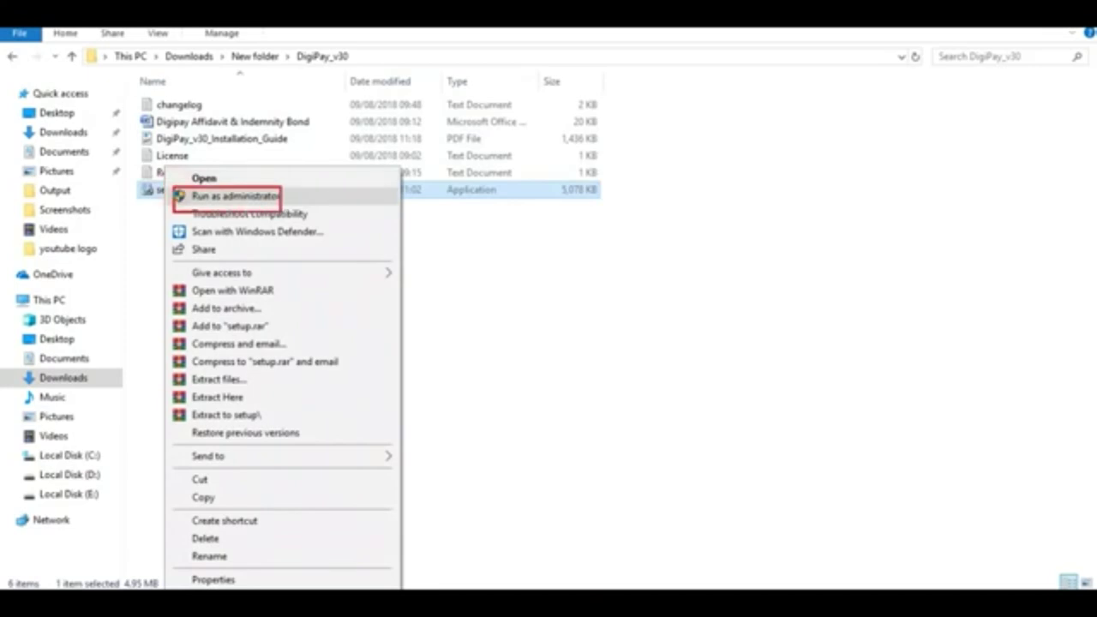
pyautogui.click(266, 198)
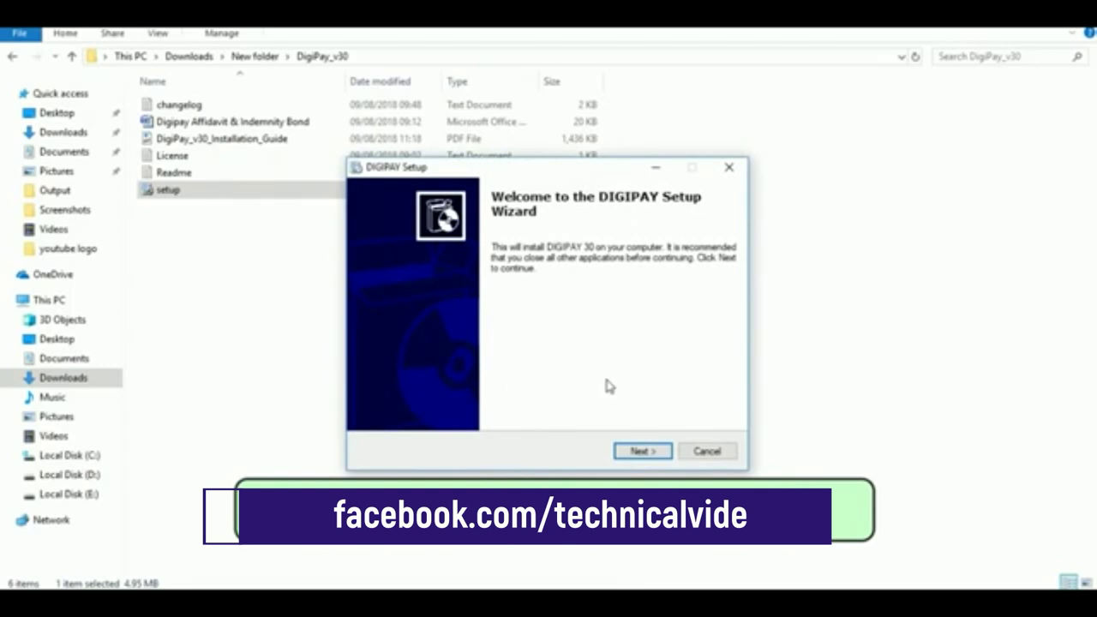
# - Install DIGIPAY through the setup wizard, keeping the default destination and Start Menu folders
pyautogui.click(643, 452)
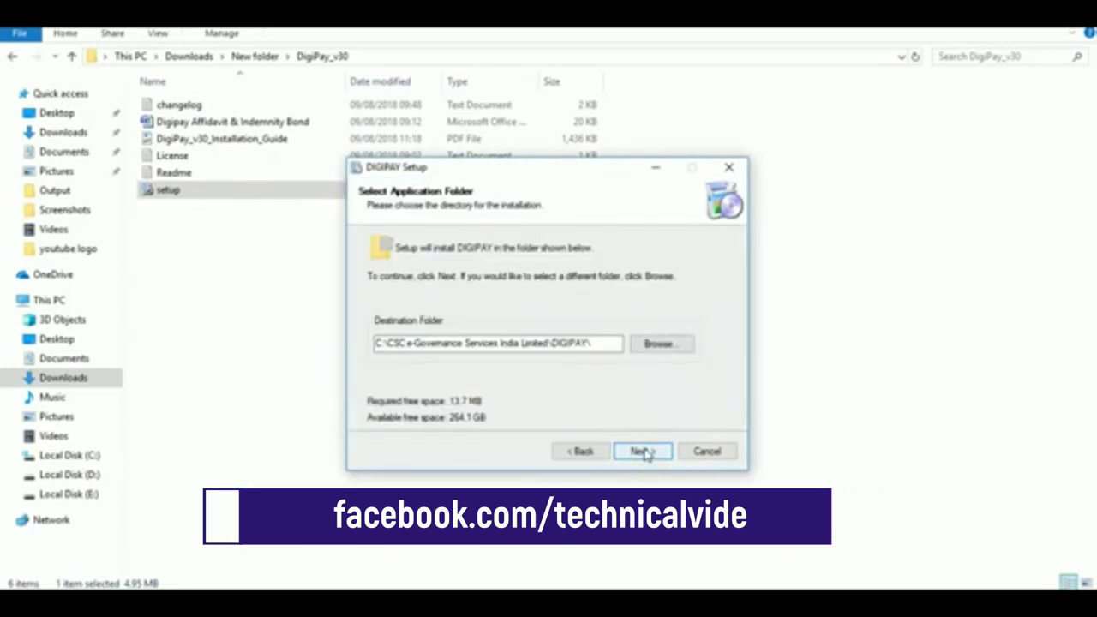
pyautogui.click(643, 452)
pyautogui.click(643, 451)
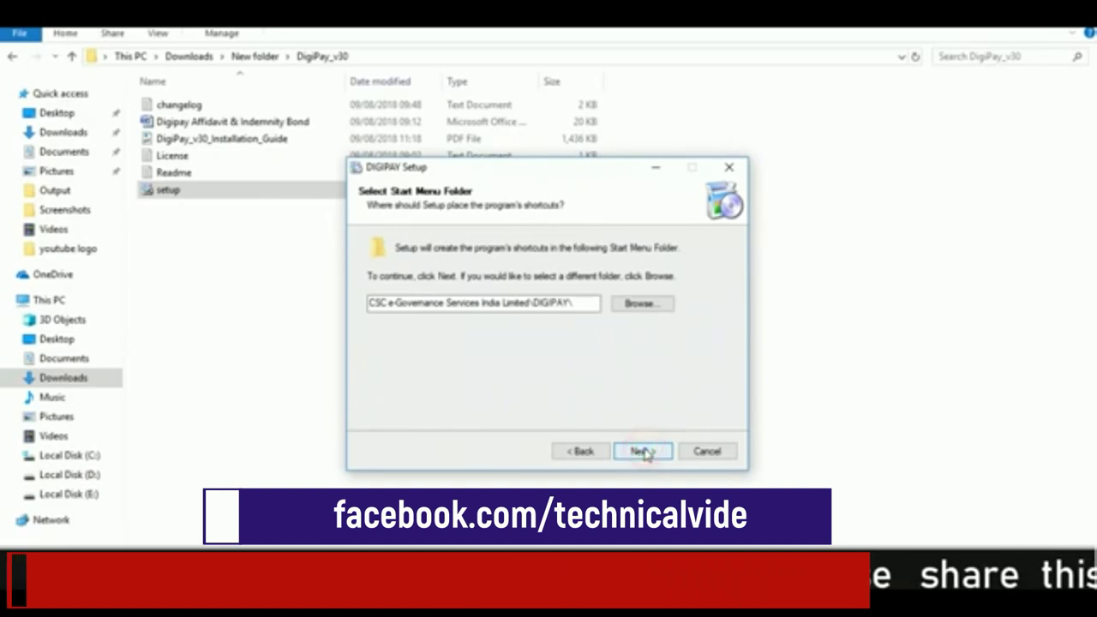
pyautogui.click(643, 452)
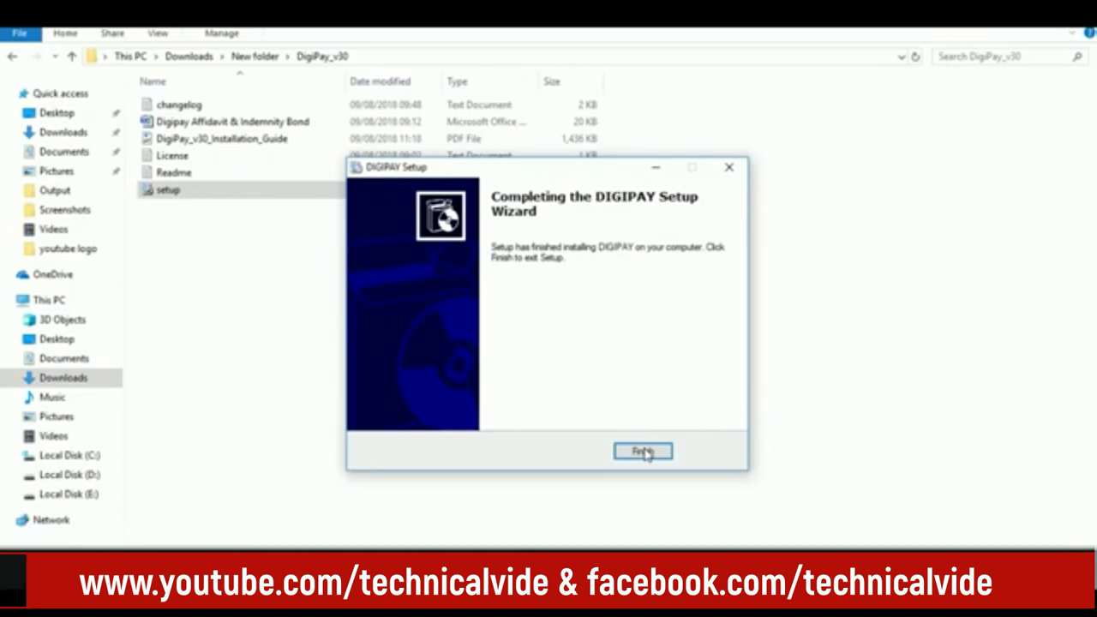
pyautogui.click(645, 452)
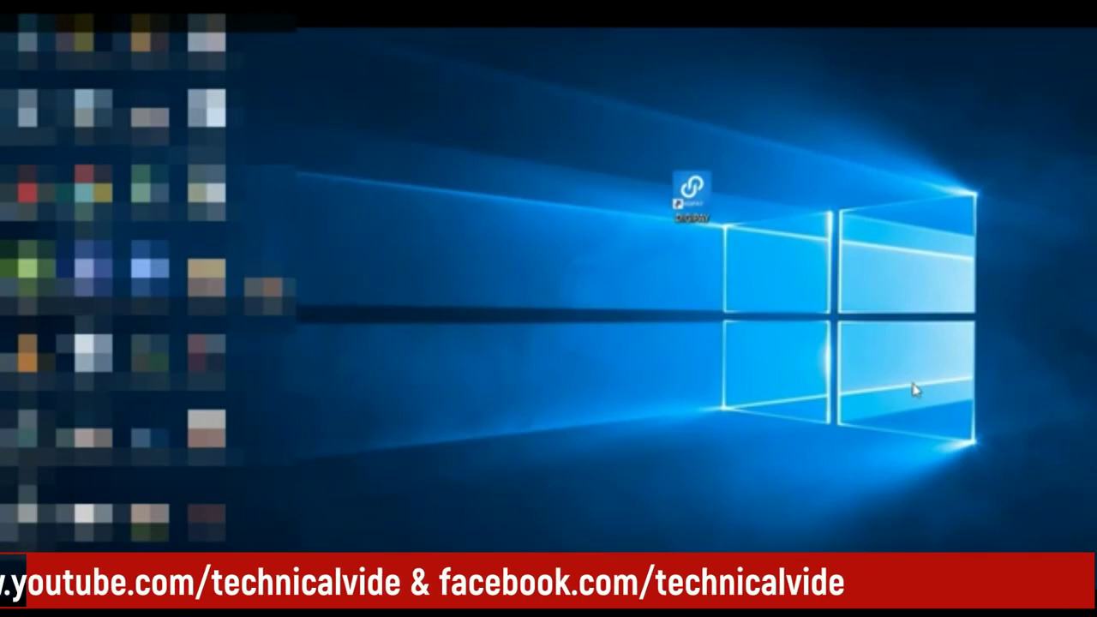
# - Launch DIGIPAY from the desktop as administrator and enter the CSC ID and Aadhaar number in the registration form
pyautogui.rightClick(704, 191)
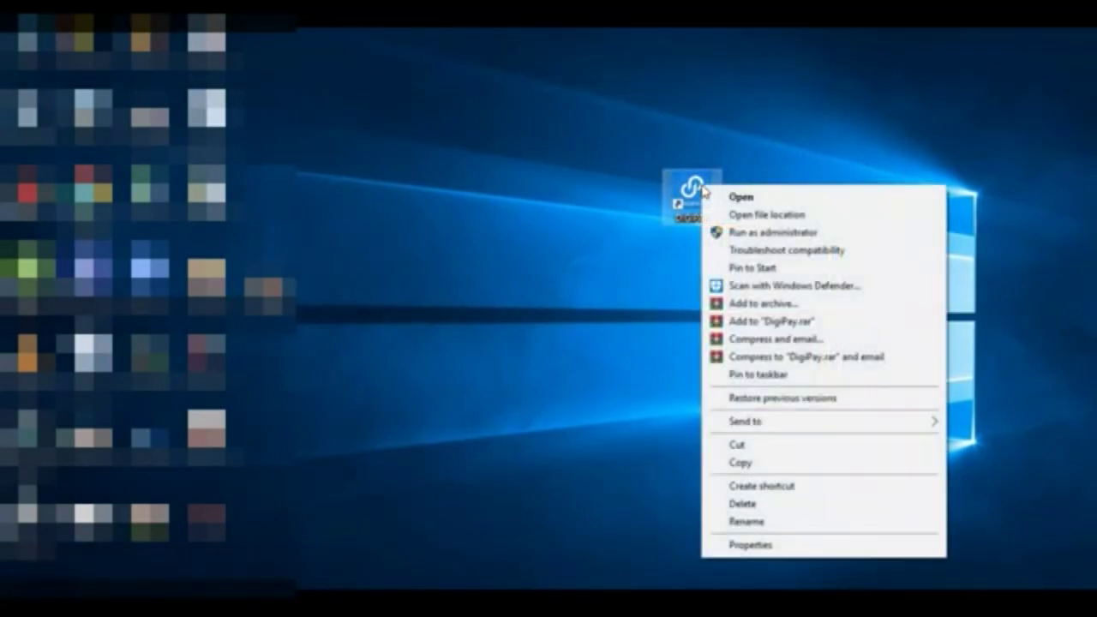
pyautogui.click(756, 232)
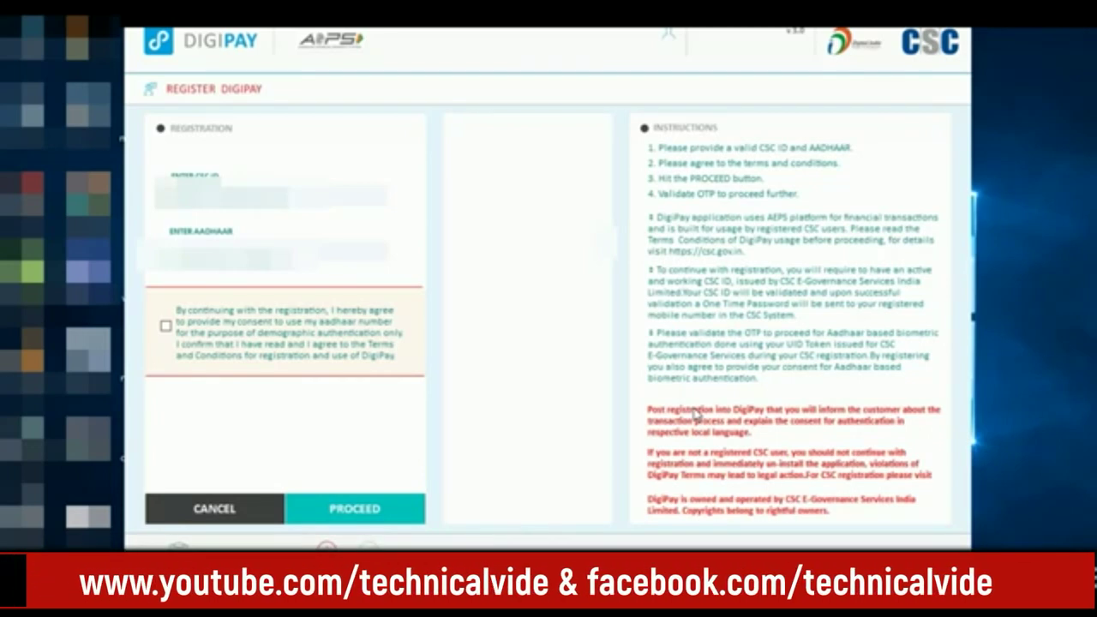
pyautogui.write('123456789012')
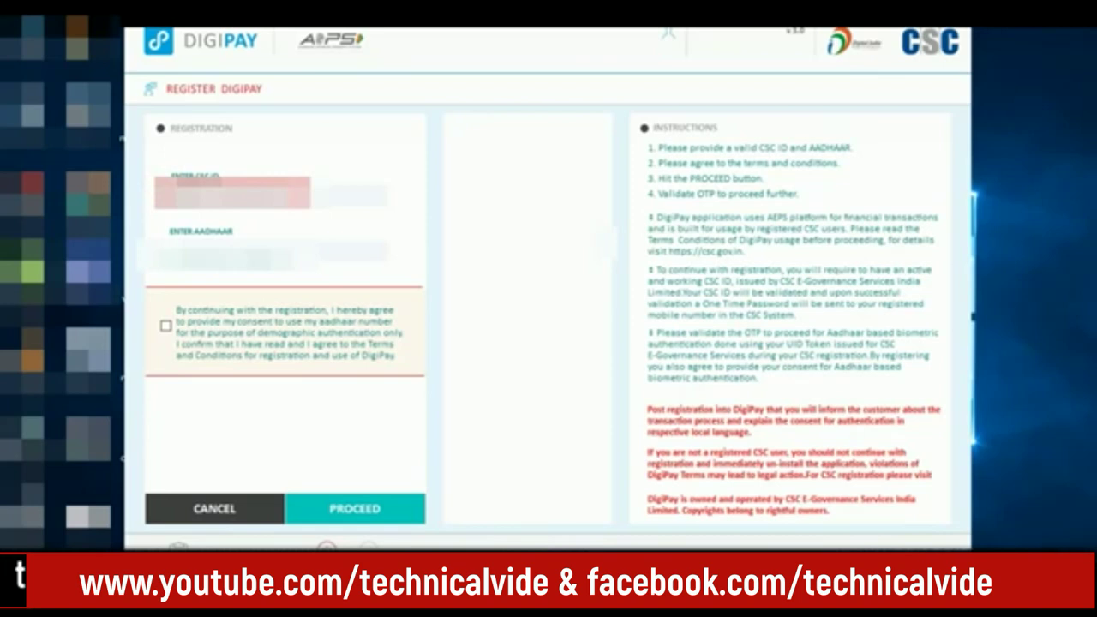
pyautogui.click(134, 247)
pyautogui.write('123456789012')
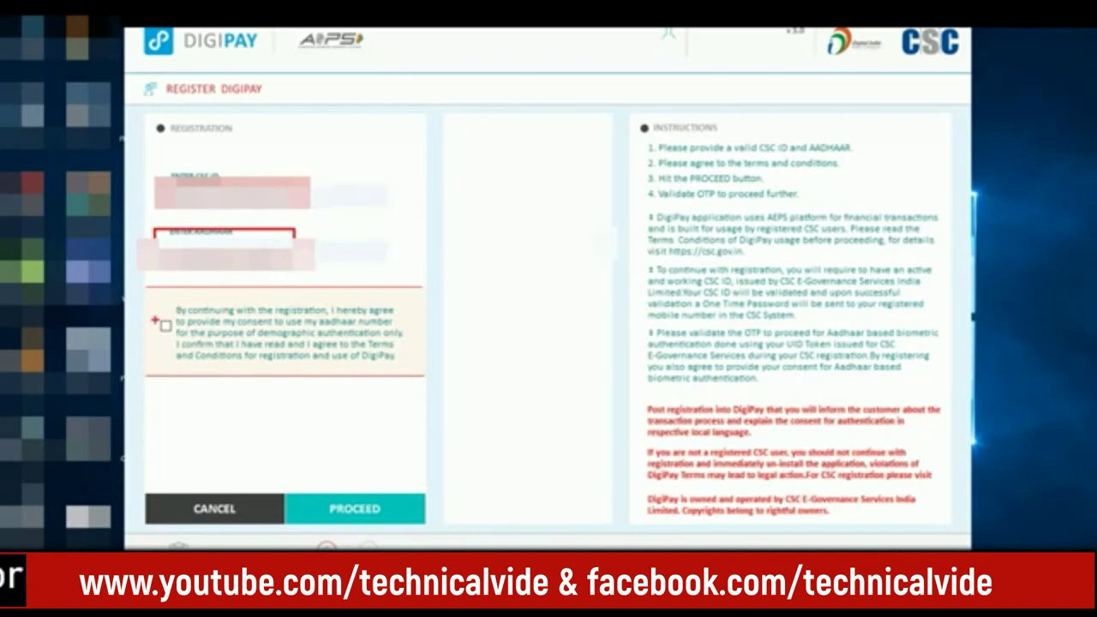
# - Agree to the registration terms, proceed with the registration, and validate it with the OTP sent to the registered mobile
pyautogui.moveTo(305, 490); pyautogui.dragTo(433, 521)
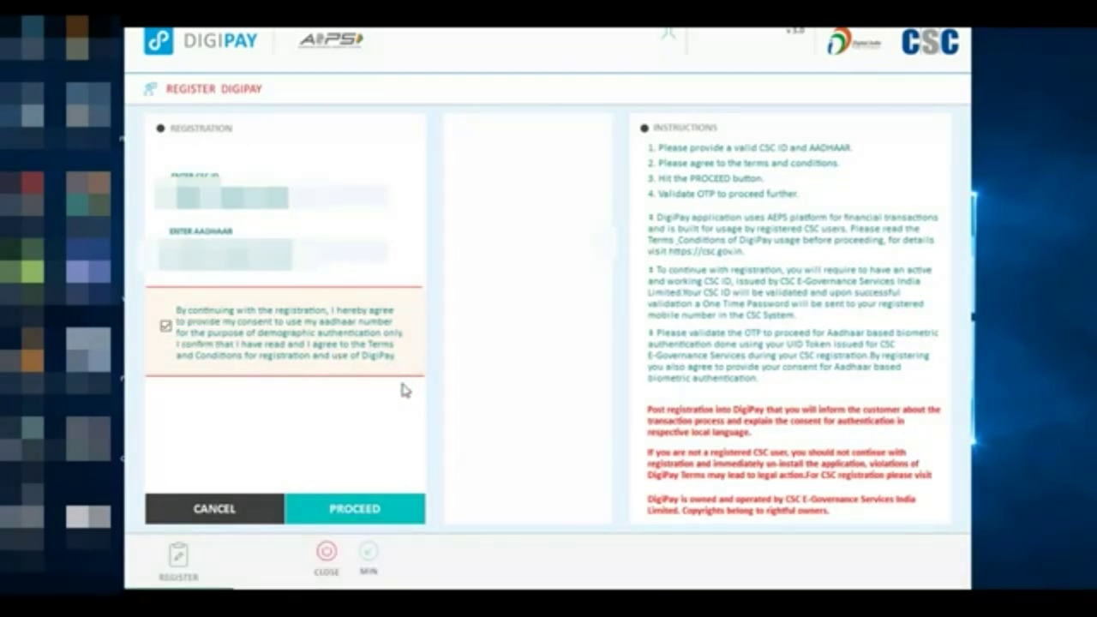
pyautogui.click(358, 509)
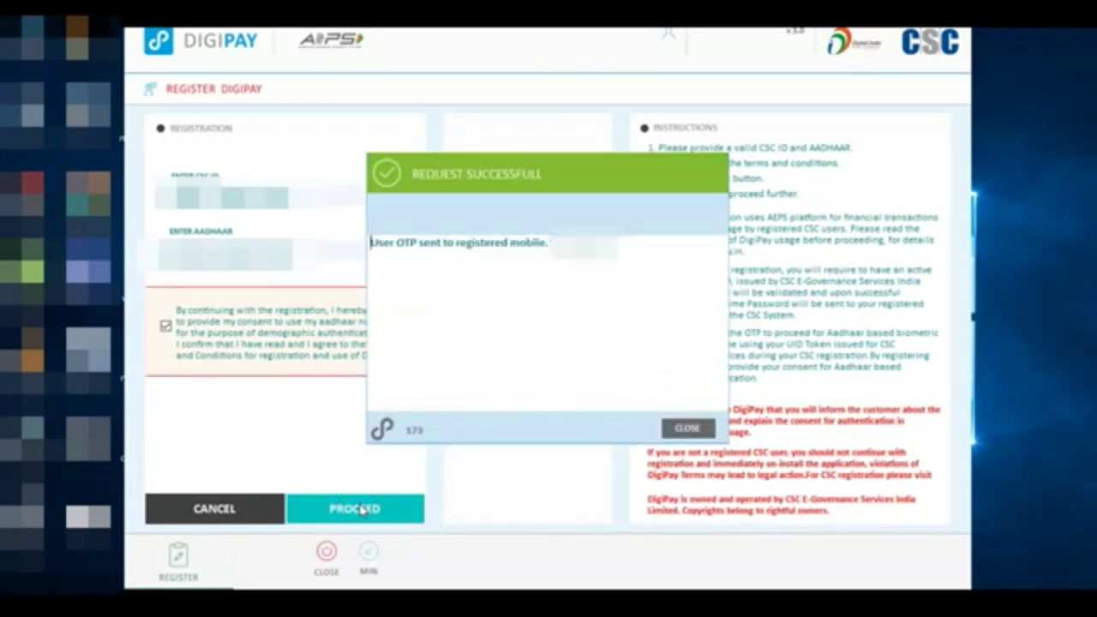
pyautogui.click(687, 427)
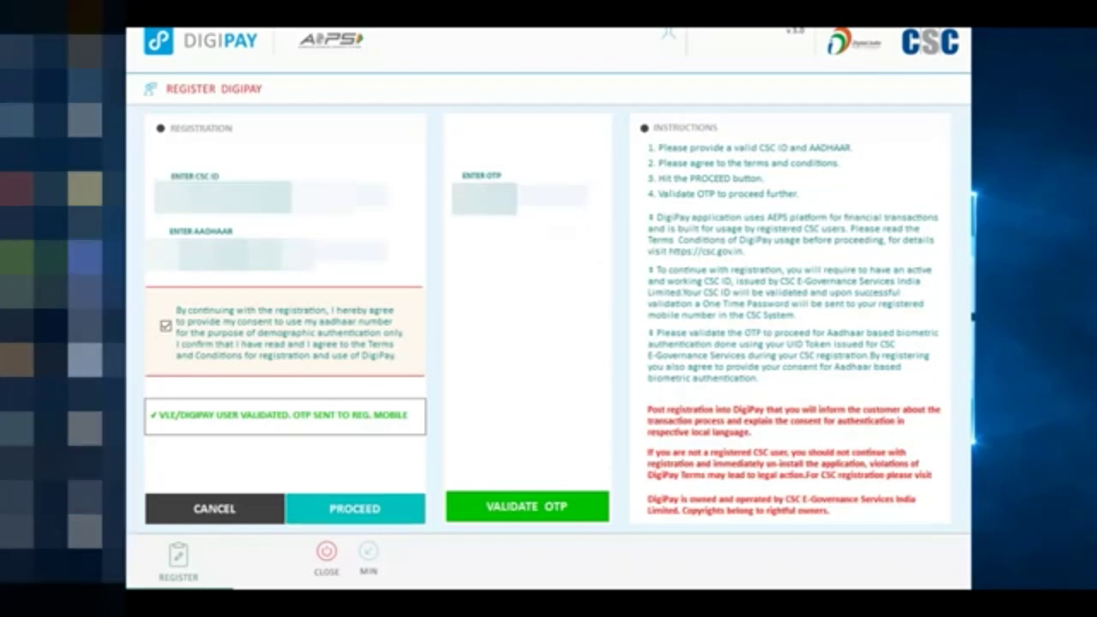
pyautogui.click(538, 507)
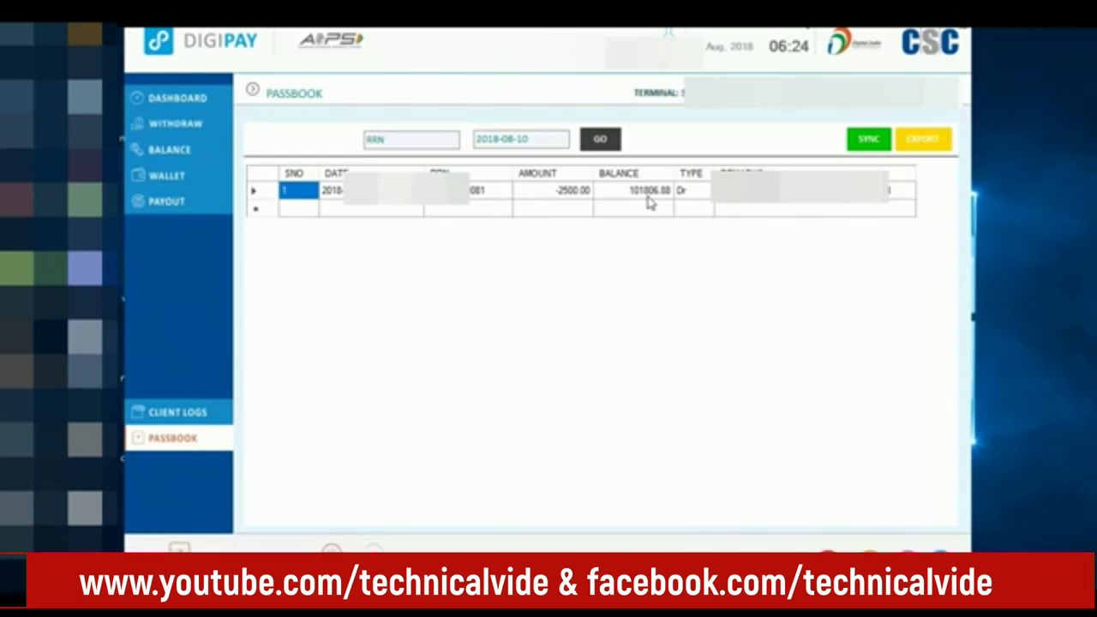
# - Switch from the DigiPay passbook to the dashboard
pyautogui.click(158, 97)
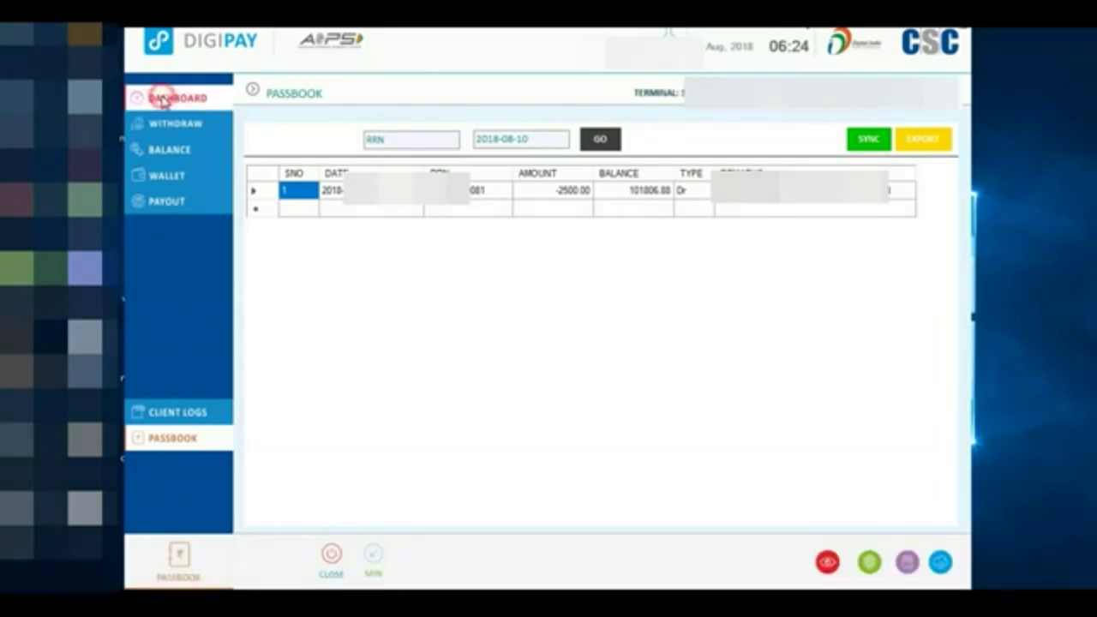